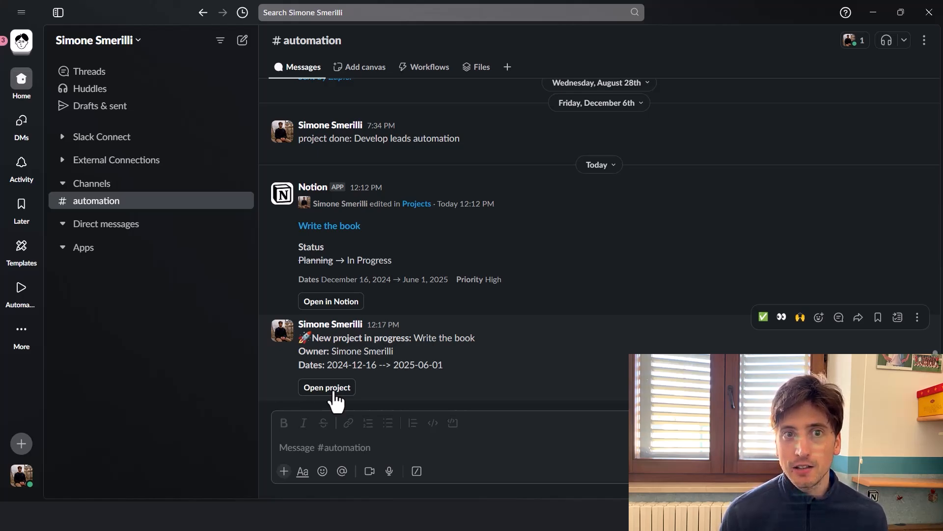
Open the project from the Slack message, and open the Projects automation "slack message when status = in progress" for editing in Notion.
click(334, 393)
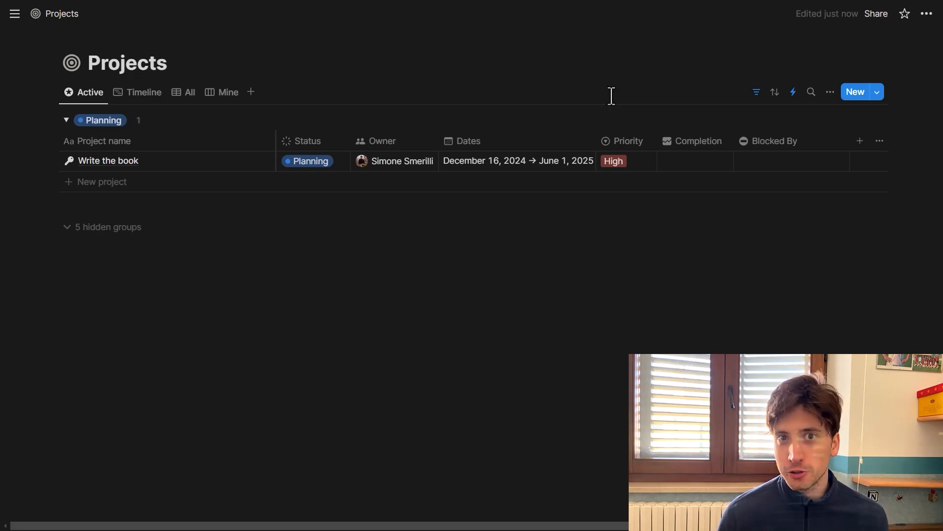
click(793, 92)
click(853, 169)
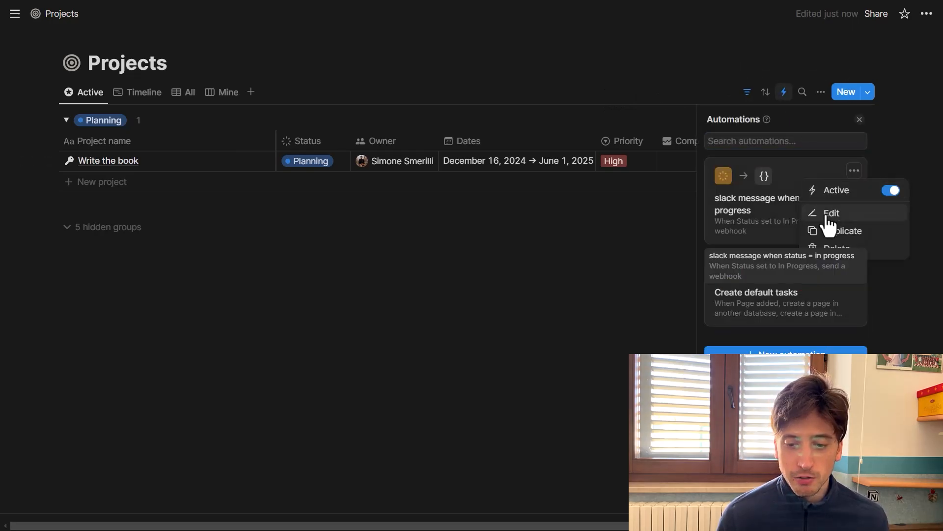
click(826, 226)
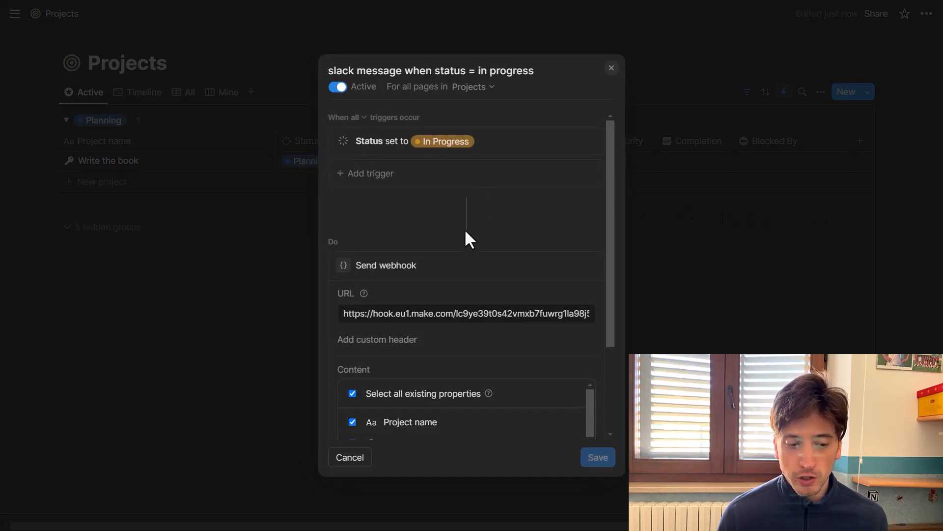
Collapse the webhook action and add a Slack notification action to the automation, targeting the automation channel.
mouse_move(597, 266)
click(541, 265)
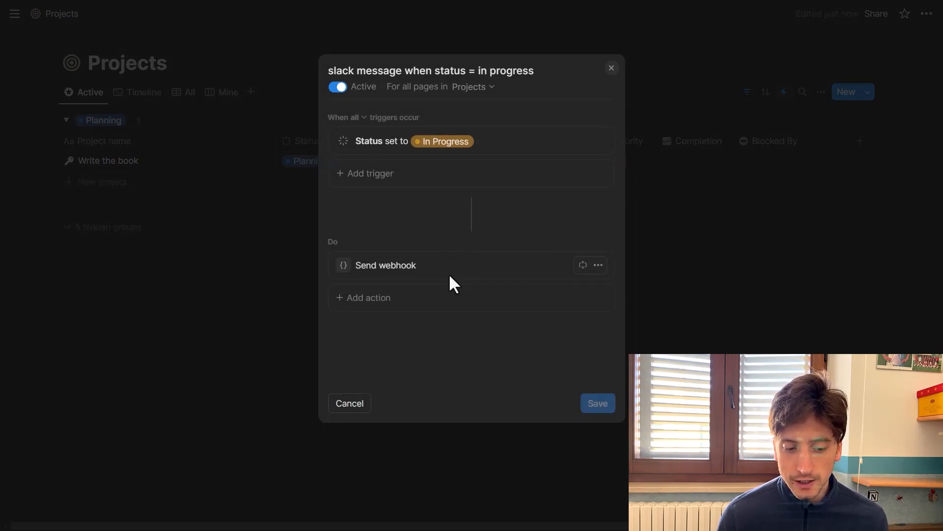
click(448, 298)
click(411, 455)
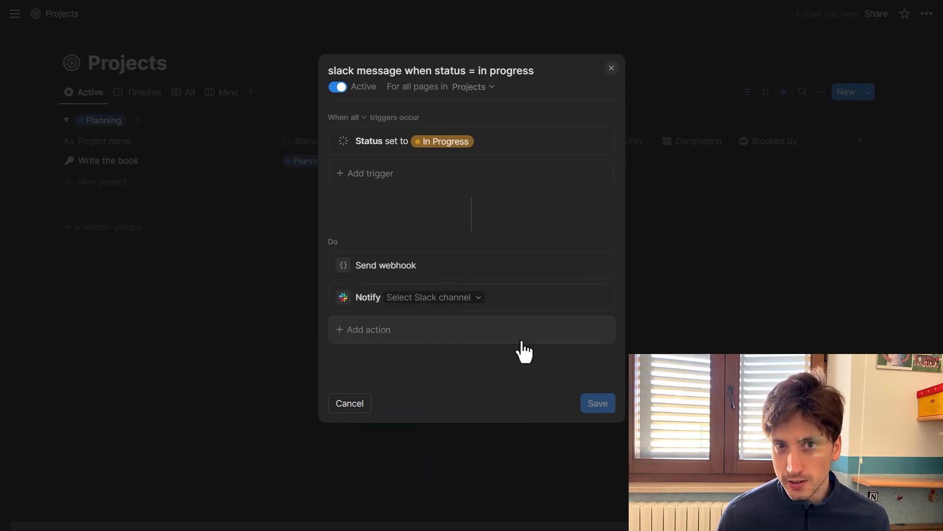
click(474, 298)
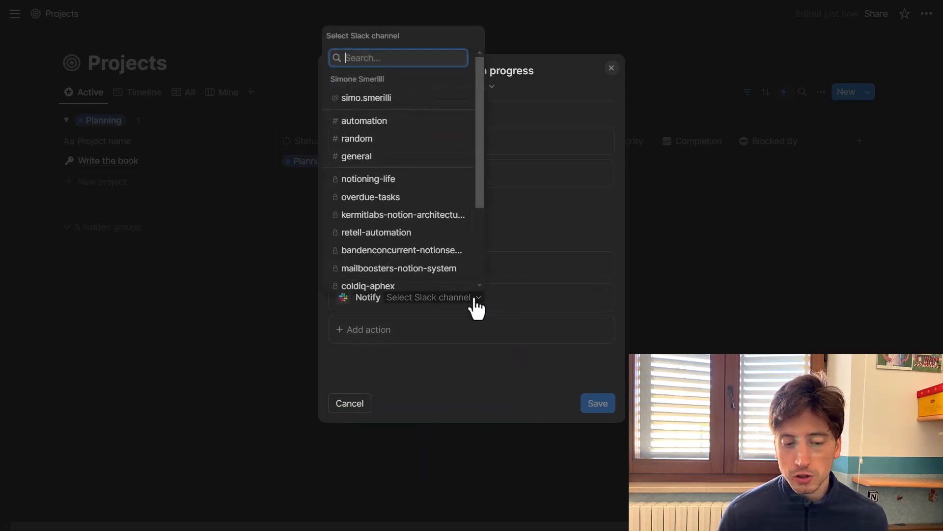
click(392, 124)
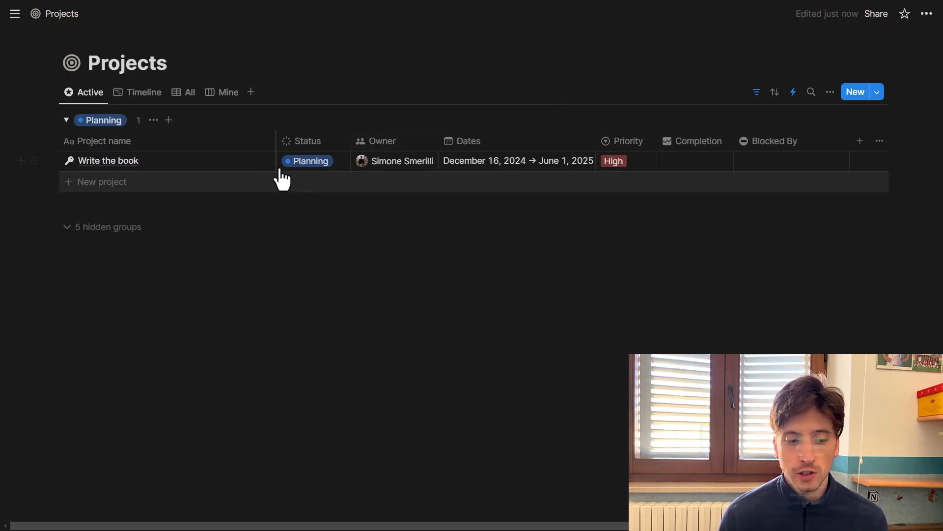
Open the "Write the book" project and bring up the action settings of its Button property.
click(258, 161)
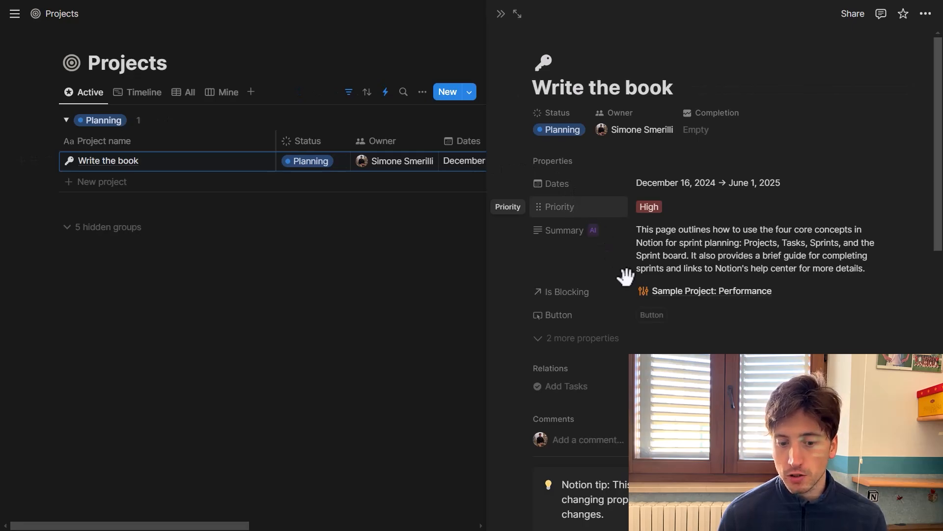
scroll(625, 277, down, 3)
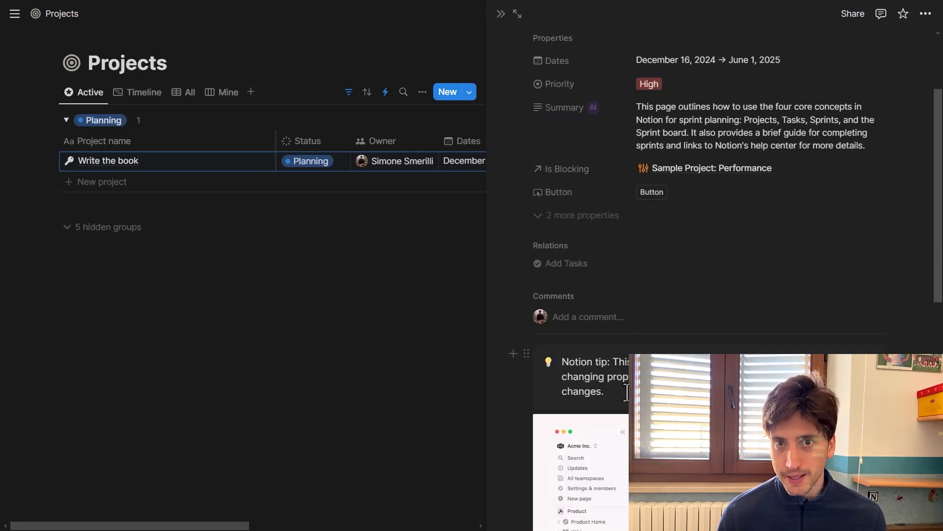
click(556, 174)
click(553, 171)
click(559, 192)
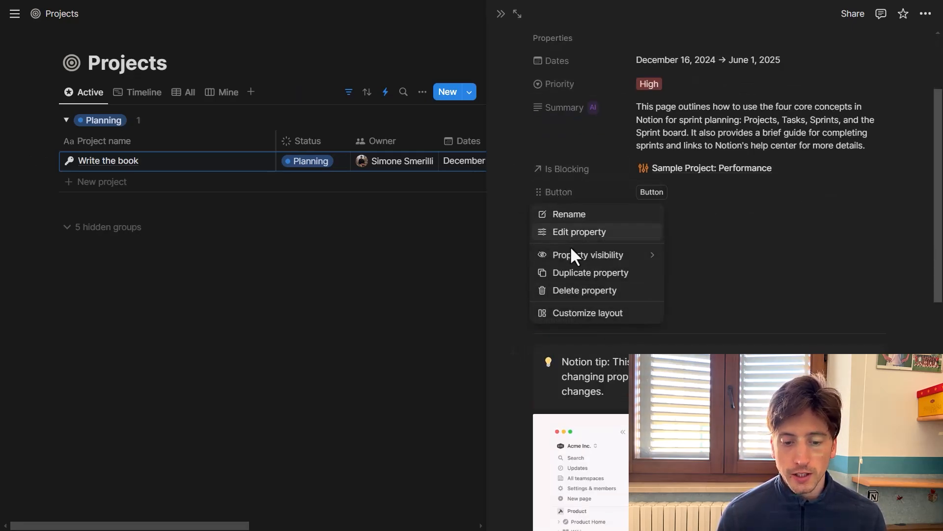
click(574, 233)
click(580, 262)
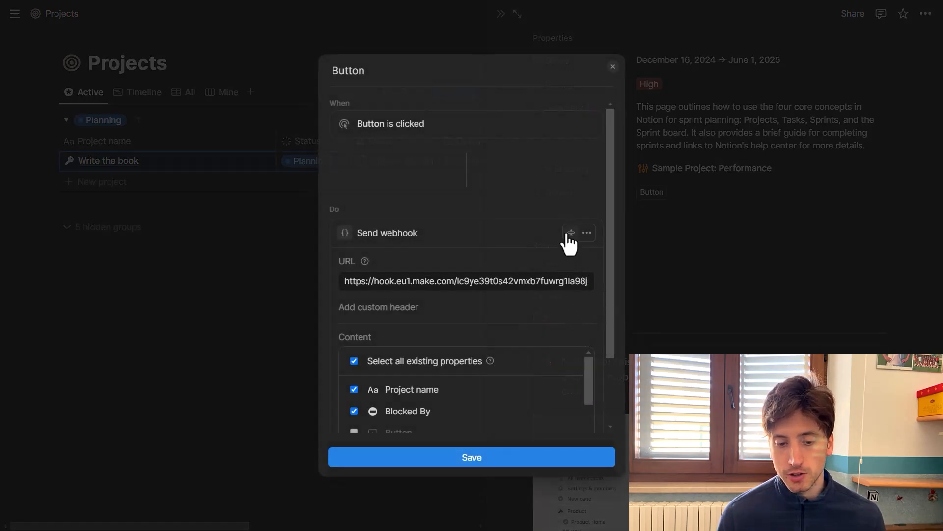
Add a Slack notification action after the button's webhook, targeting the automation channel.
click(569, 234)
click(510, 276)
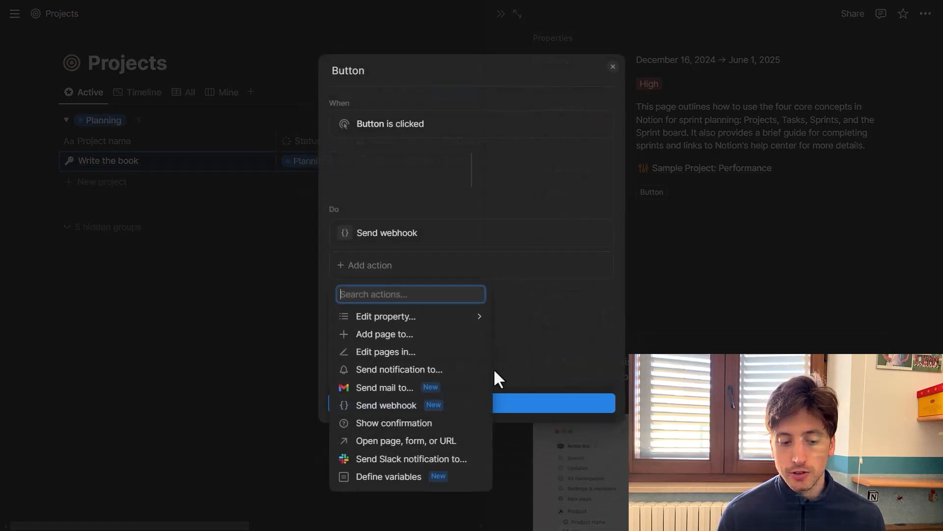
click(418, 459)
click(437, 265)
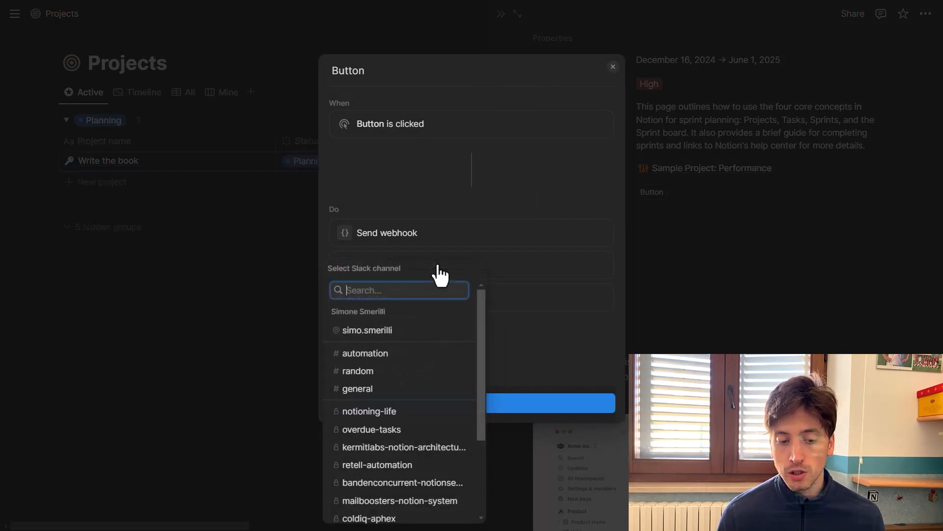
click(410, 351)
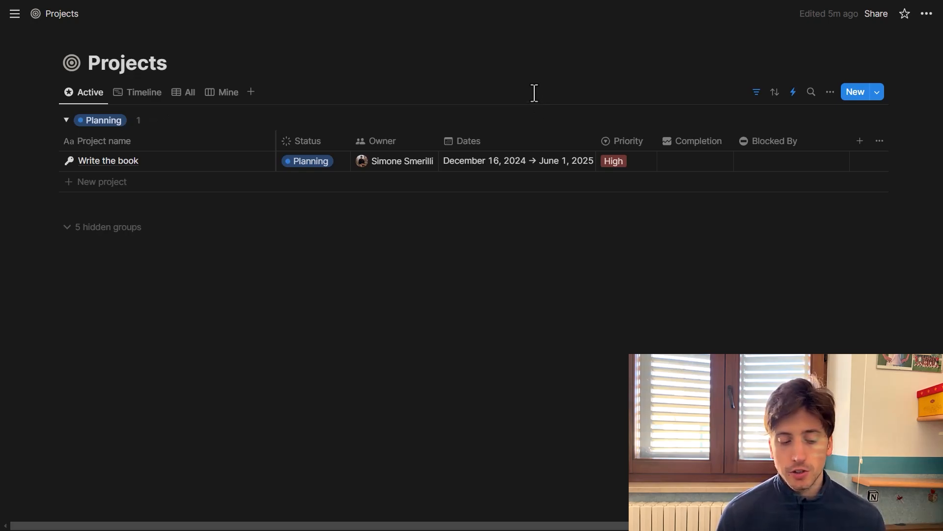
Switch to the Make scenario "Send webhook request Notion demo" and open its diagram in the editor.
key(ctrl+Tab)
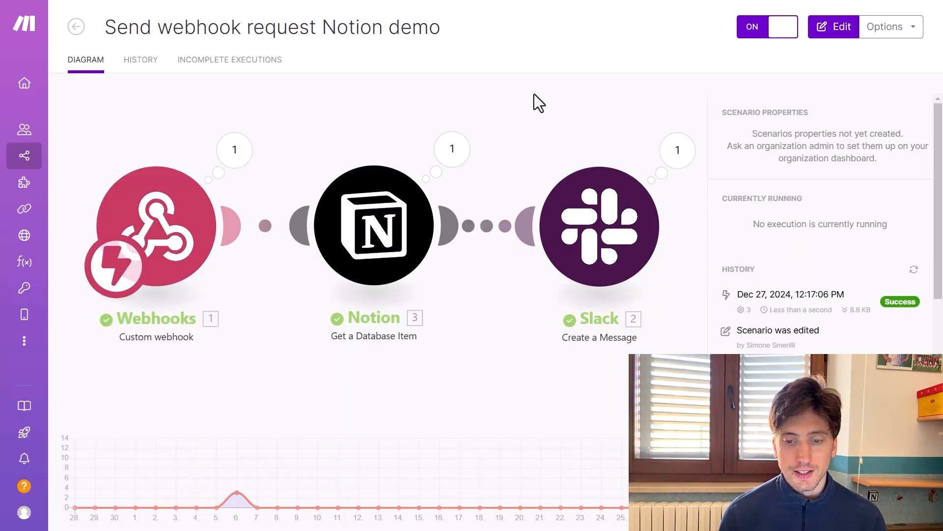
click(537, 296)
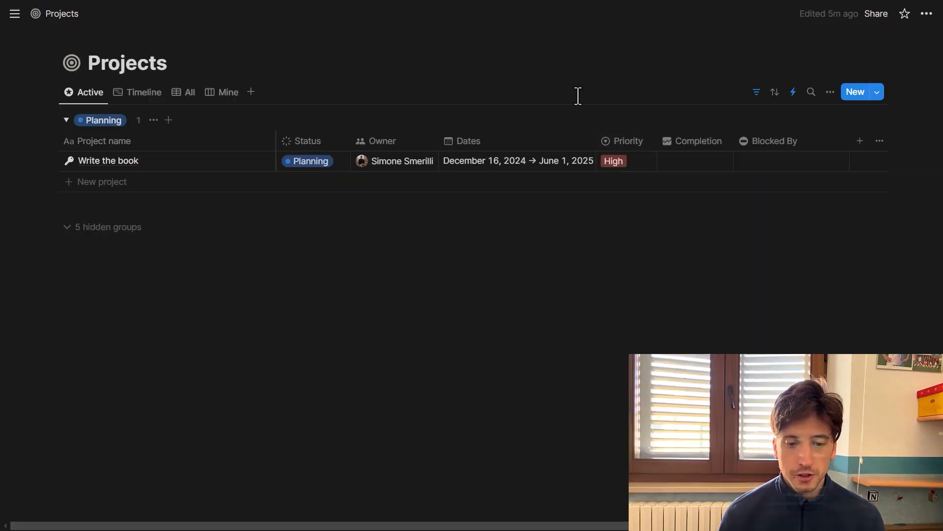
Examine the webhook URL and the selected content properties in Notion's "slack message when status = in progress" automation, and close it.
click(794, 92)
click(855, 171)
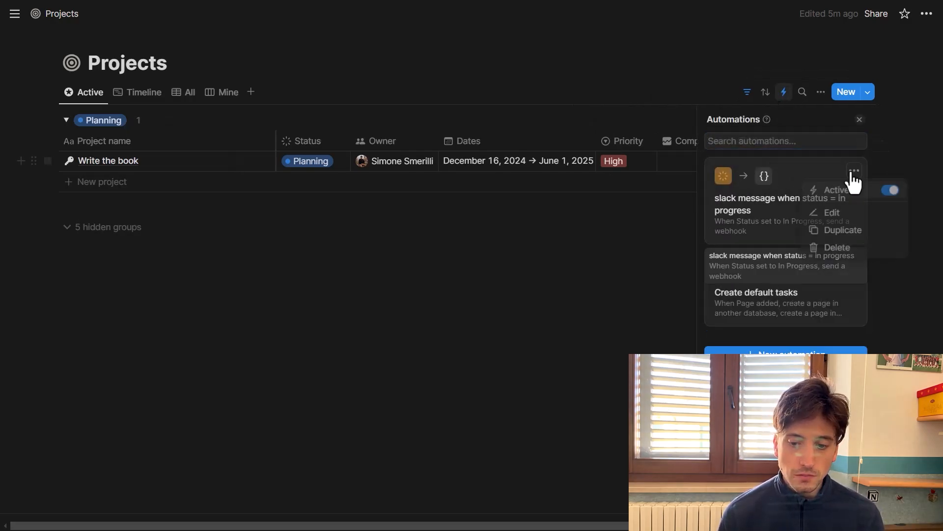
click(813, 214)
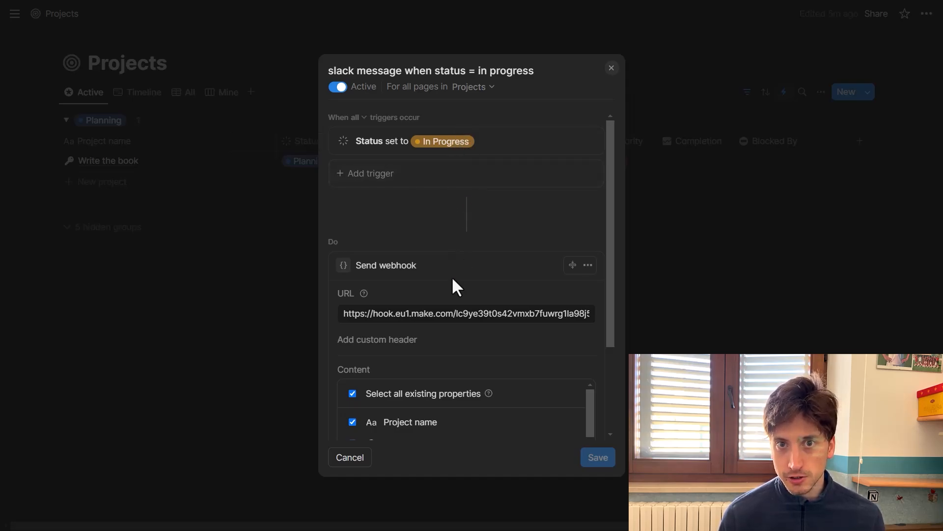
scroll(452, 275, down, 2)
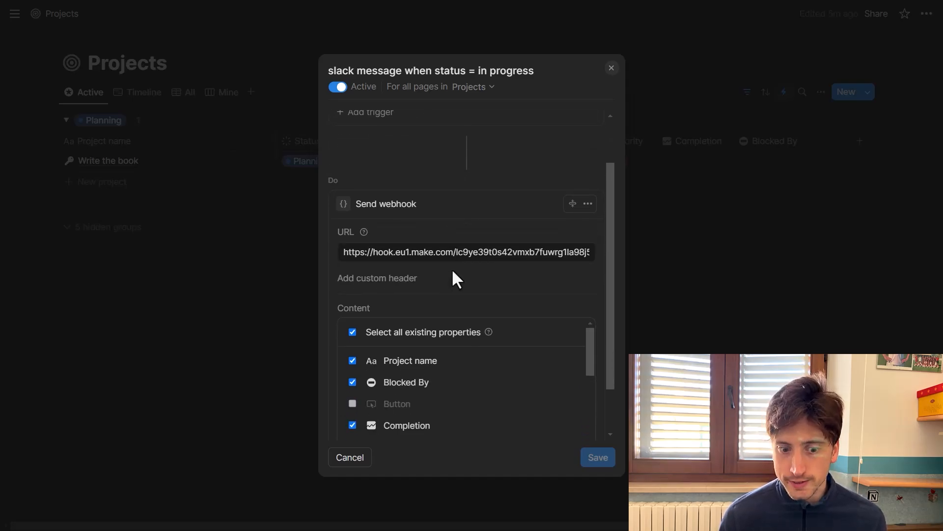
click(450, 257)
key(ctrl+a)
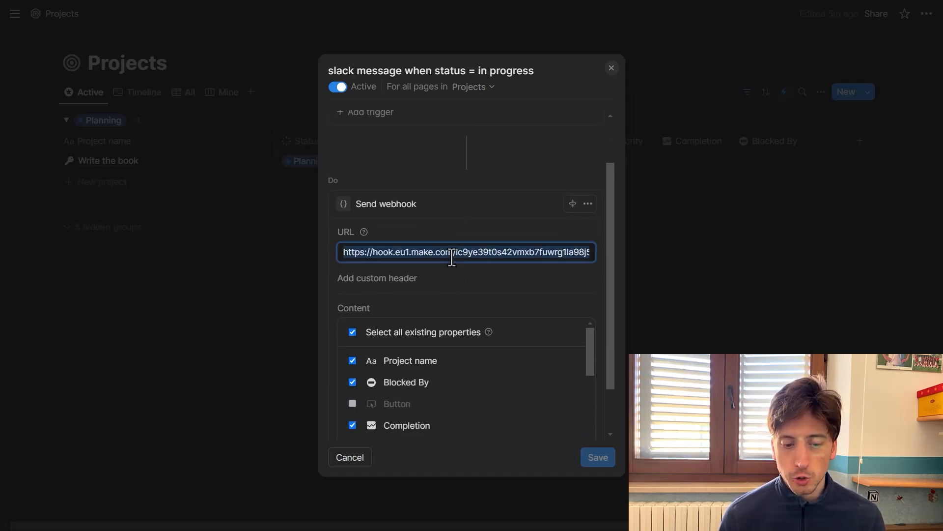
click(452, 256)
scroll(452, 256, down, 2)
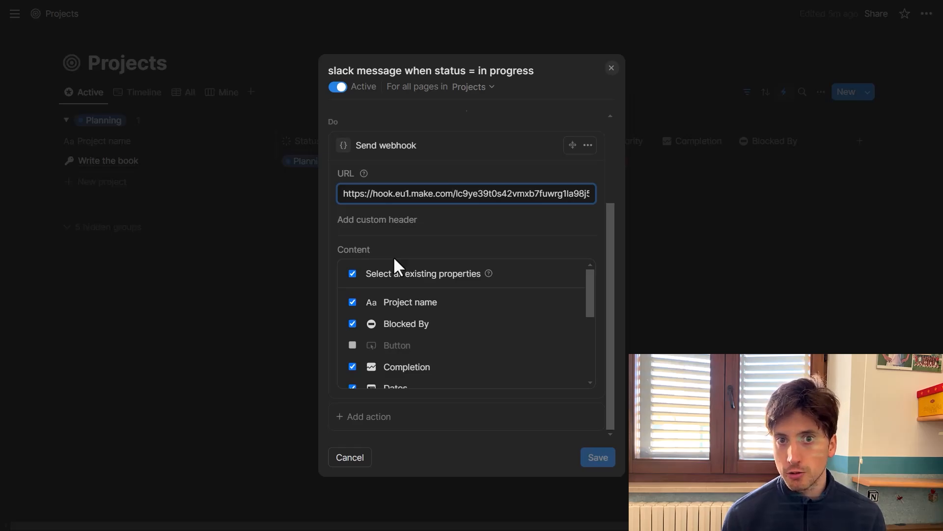
click(612, 67)
Return to the Make scenario and review the Notion projects demo webhook and its address in the Webhooks module.
click(587, 96)
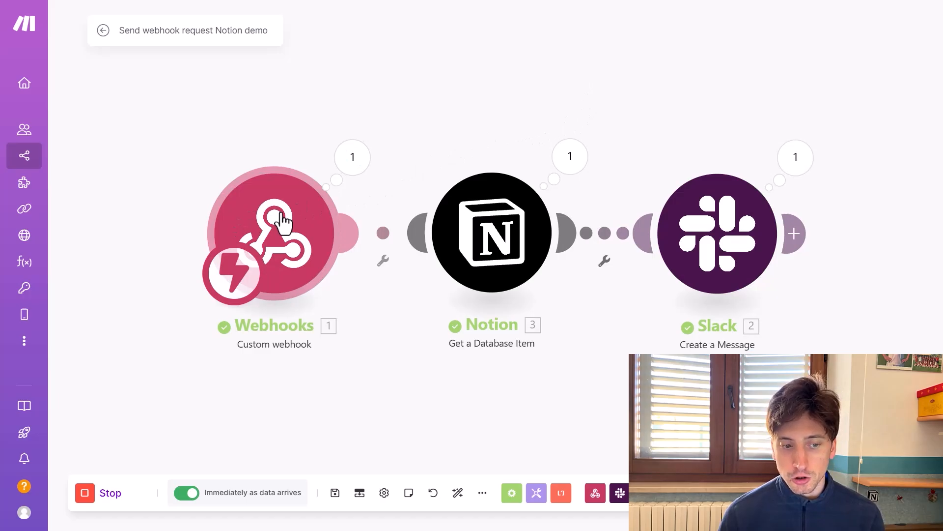
click(281, 221)
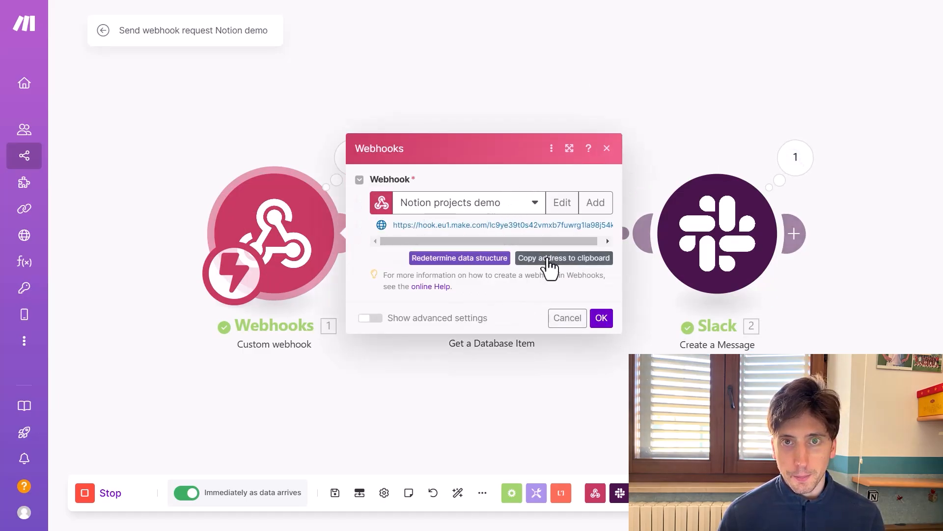
click(597, 93)
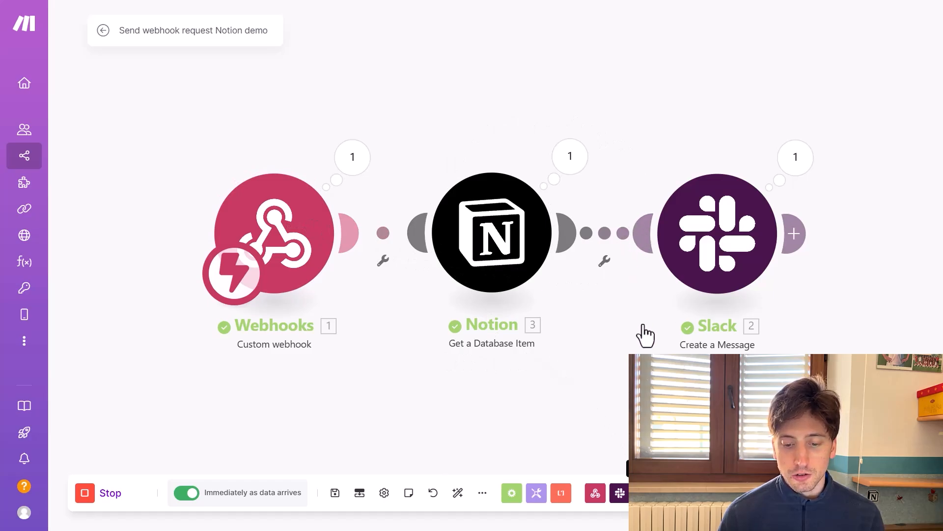
Browse the available Notion modules and examine how the Get a Database Item module maps its Database Item ID.
click(645, 493)
scroll(668, 308, down, 1)
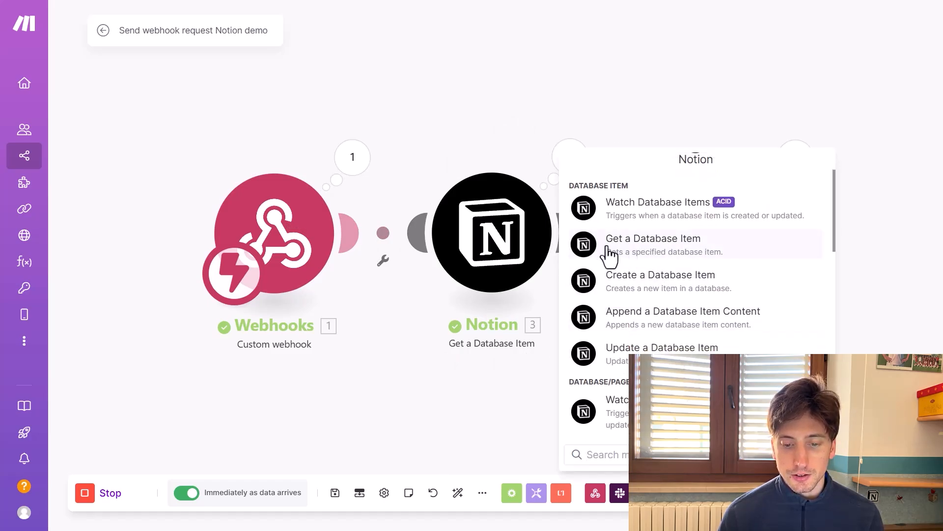
click(460, 404)
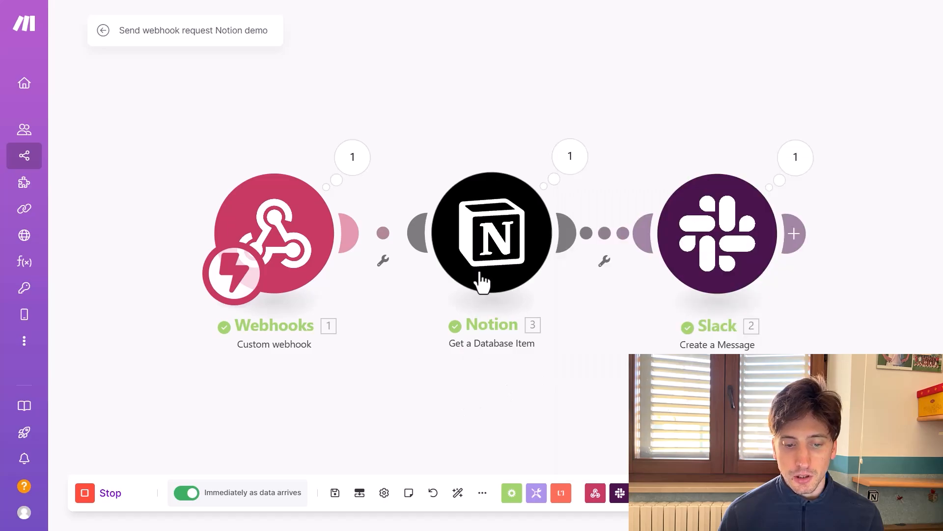
click(486, 254)
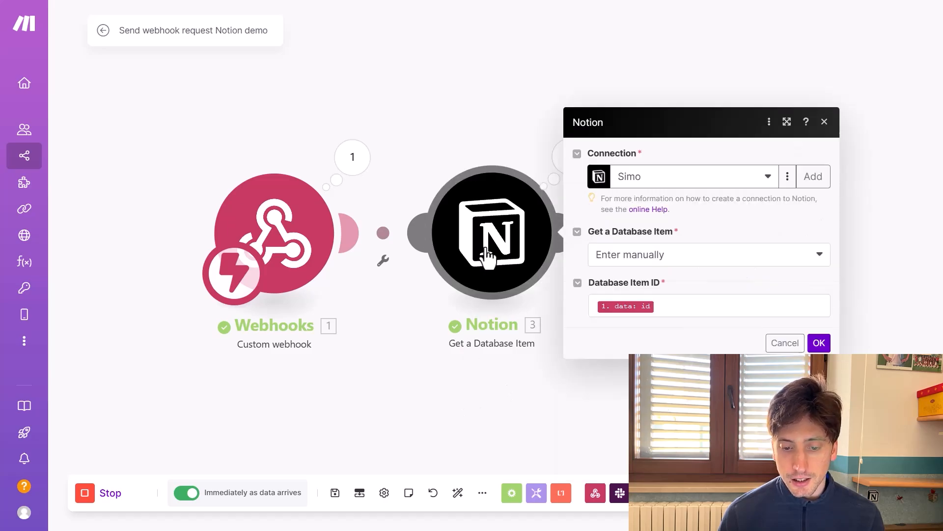
click(676, 307)
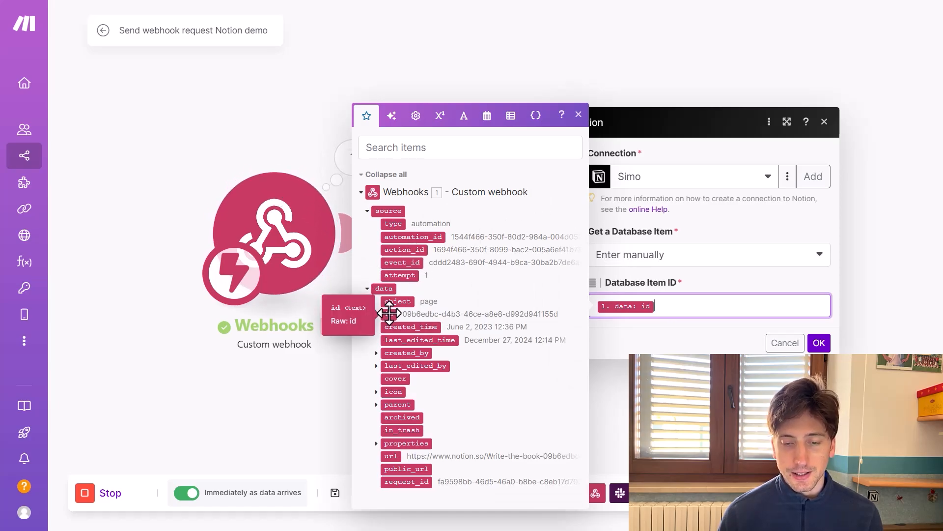
click(297, 350)
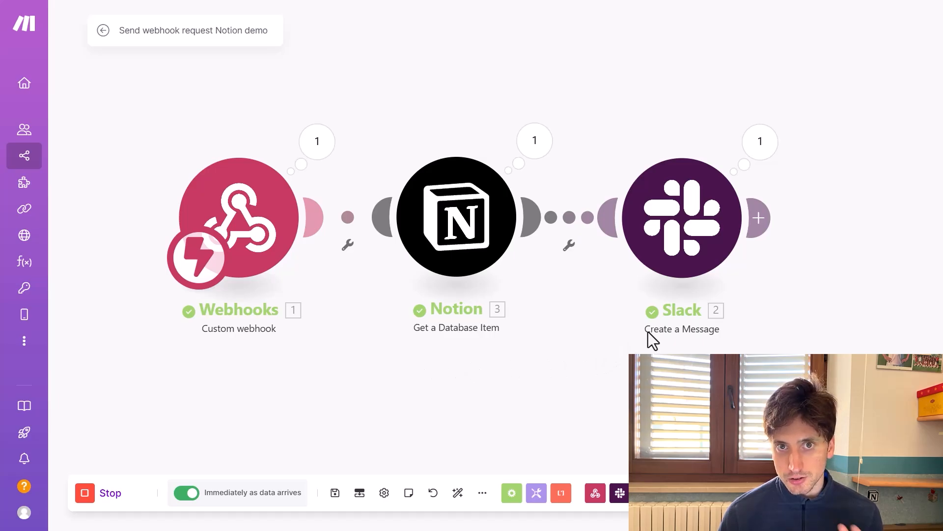
Expand the Slack Create a Message module's settings and examine its channel, Text and Blocks configuration.
click(658, 231)
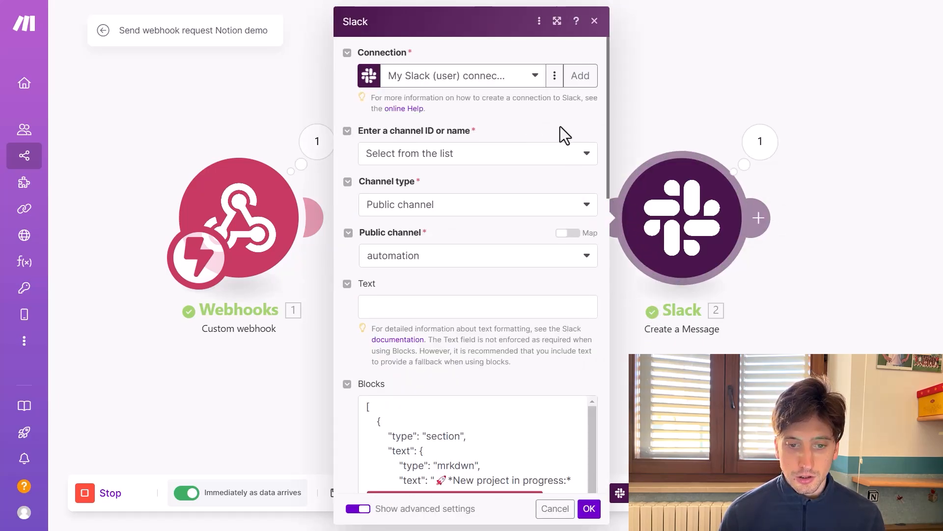
click(556, 21)
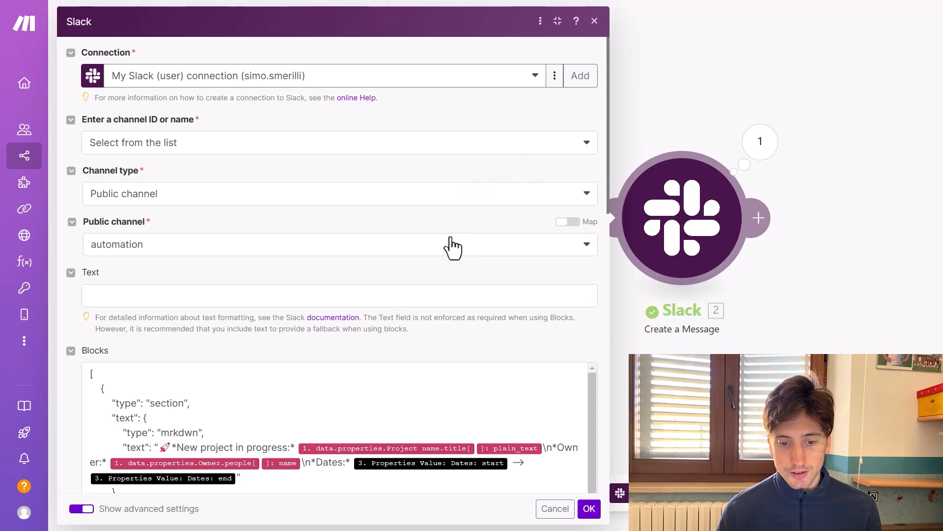
scroll(449, 236, down, 3)
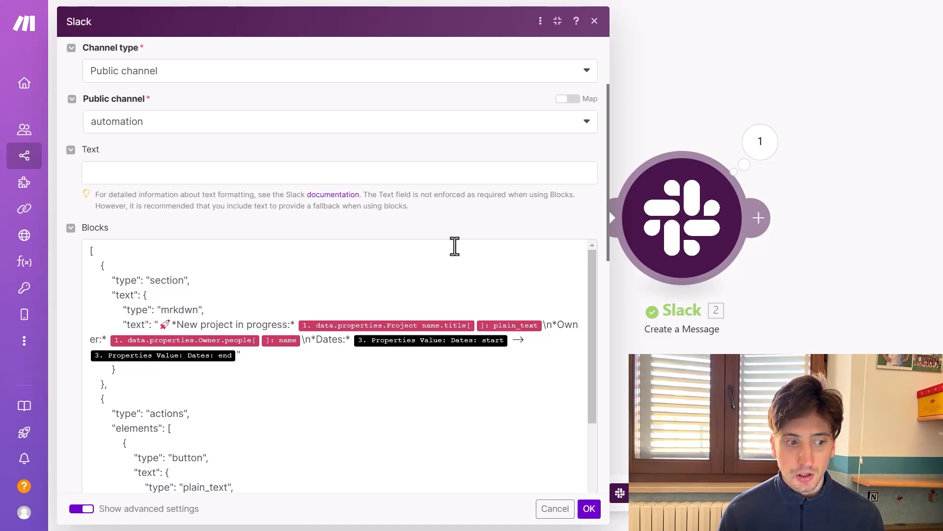
drag(266, 195, 285, 195)
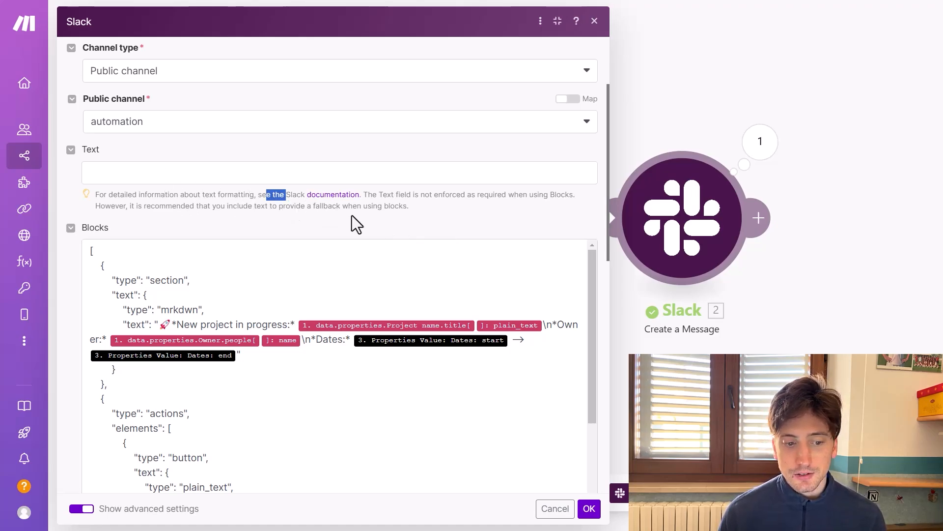
click(421, 220)
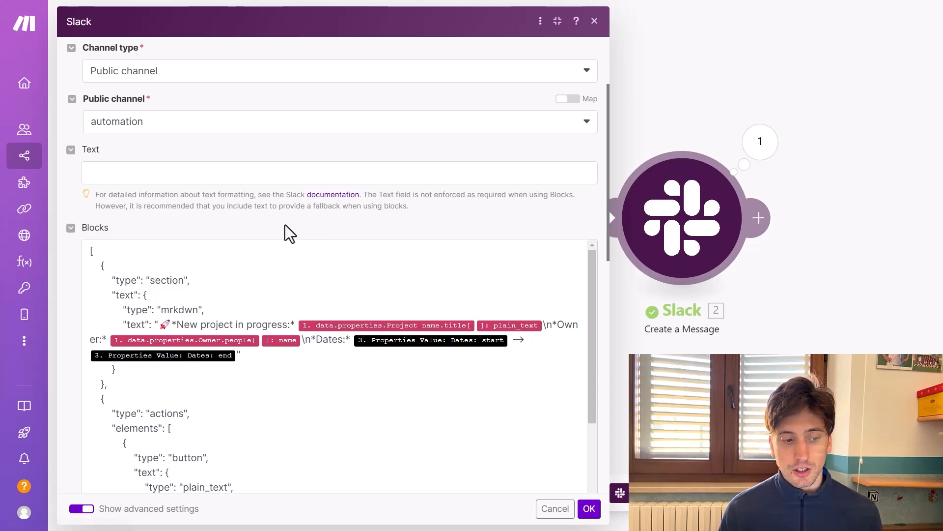
scroll(295, 234, down, 4)
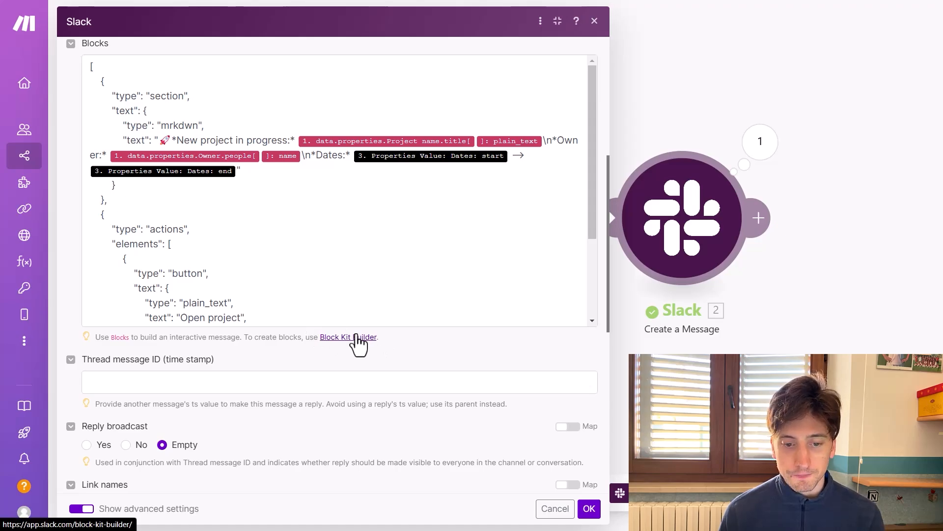
Examine the section block in the Slack module's Blocks code, focusing on its text object and mrkdwn type.
scroll(343, 299, up, 1)
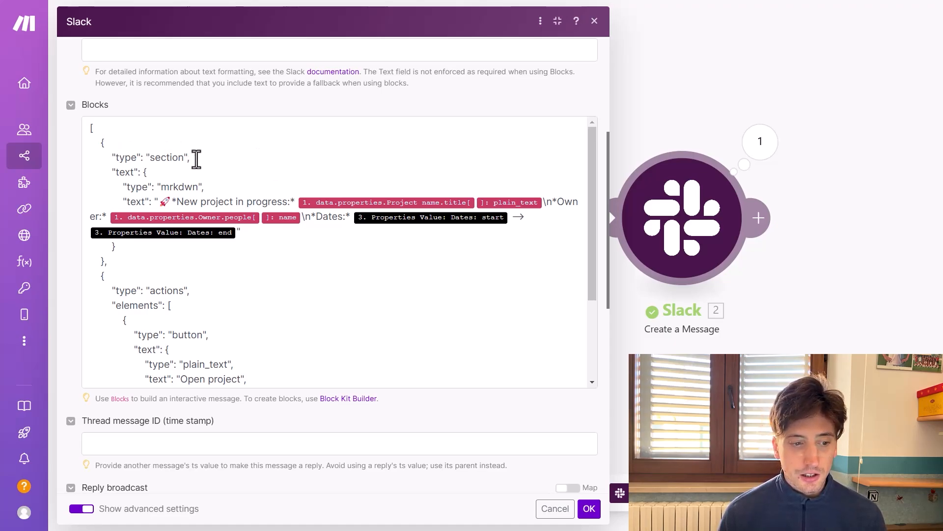
click(189, 187)
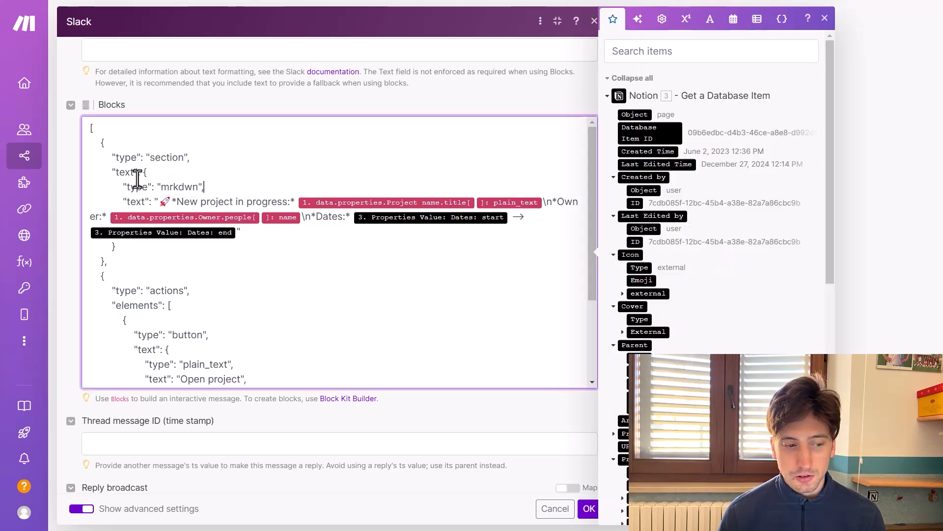
click(208, 193)
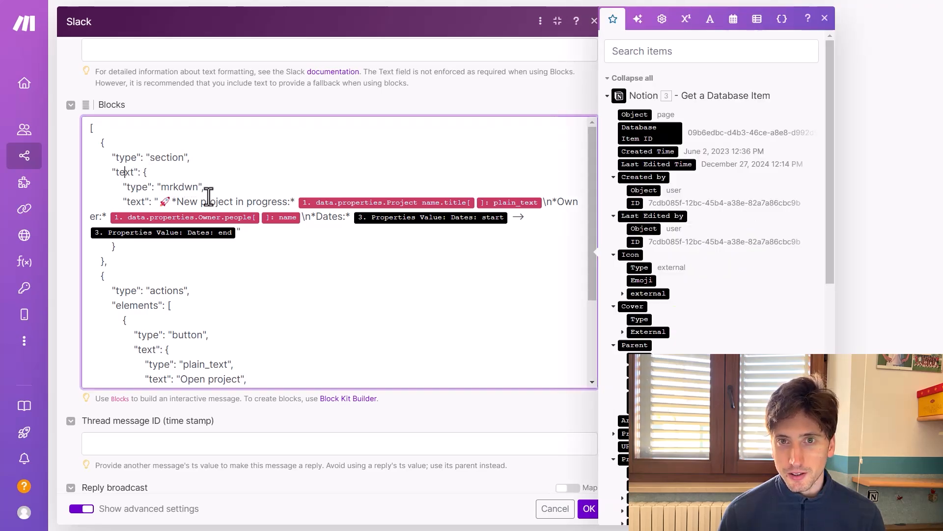
double_click(177, 187)
click(210, 189)
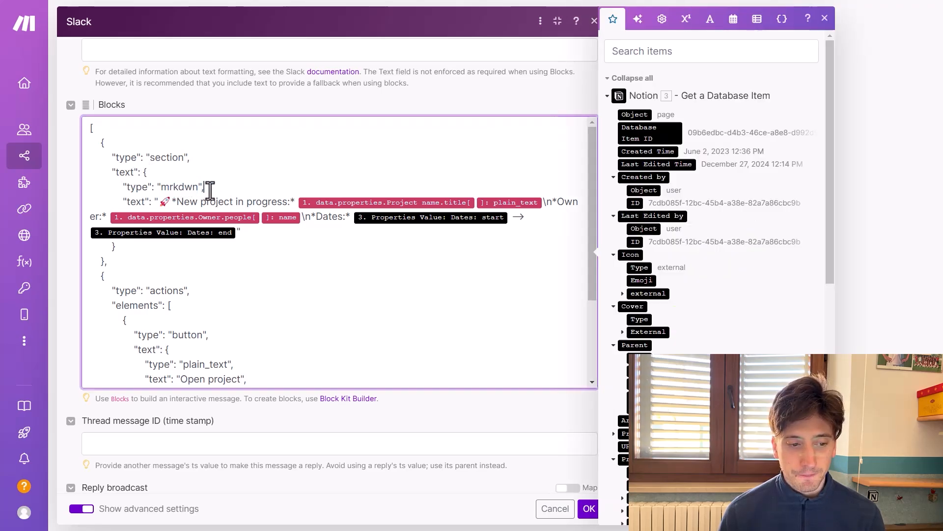
click(158, 201)
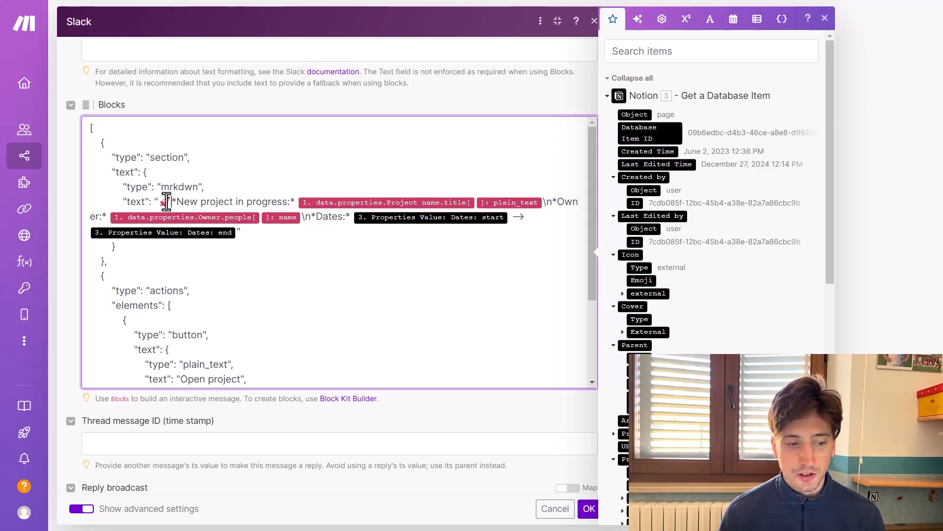
Examine the section block's message text: the bold labels, the \n line breaks and the mapped project name, owner and dates.
drag(166, 201, 289, 202)
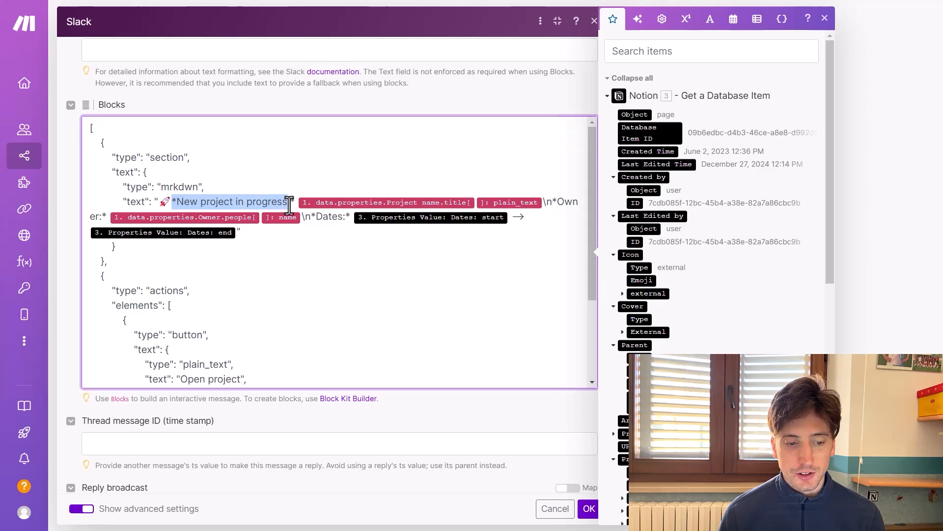
click(292, 203)
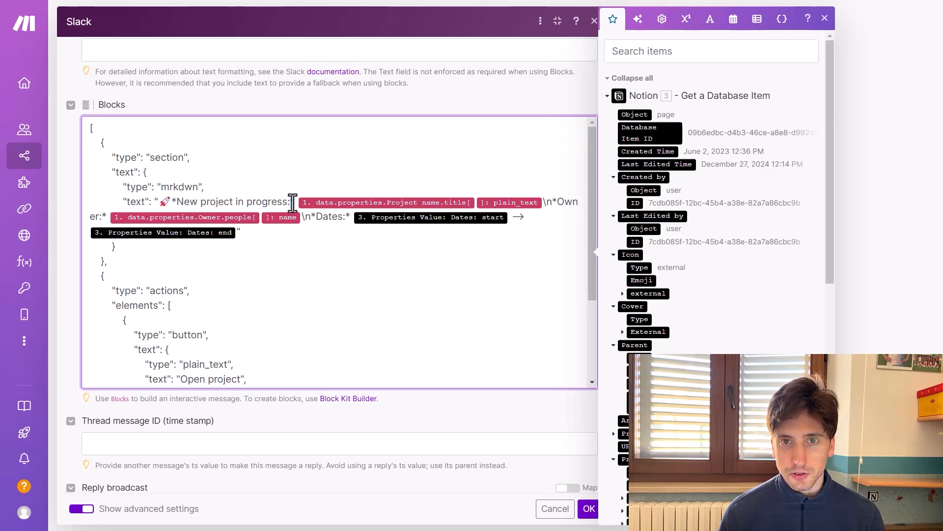
drag(177, 202, 288, 202)
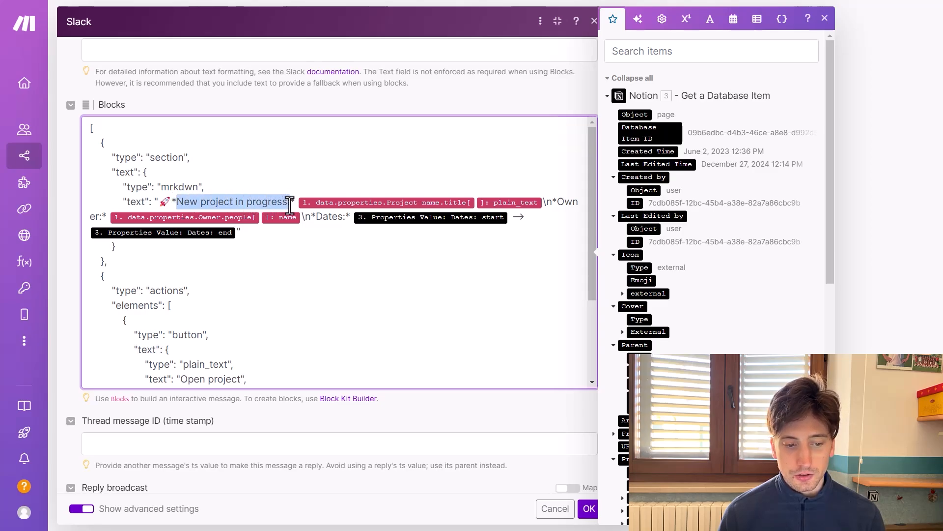
click(289, 206)
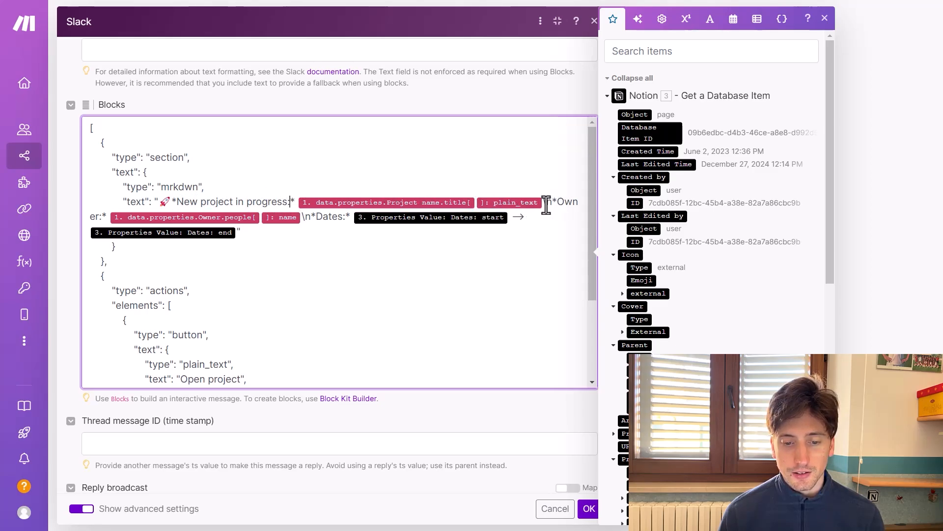
drag(544, 202, 553, 202)
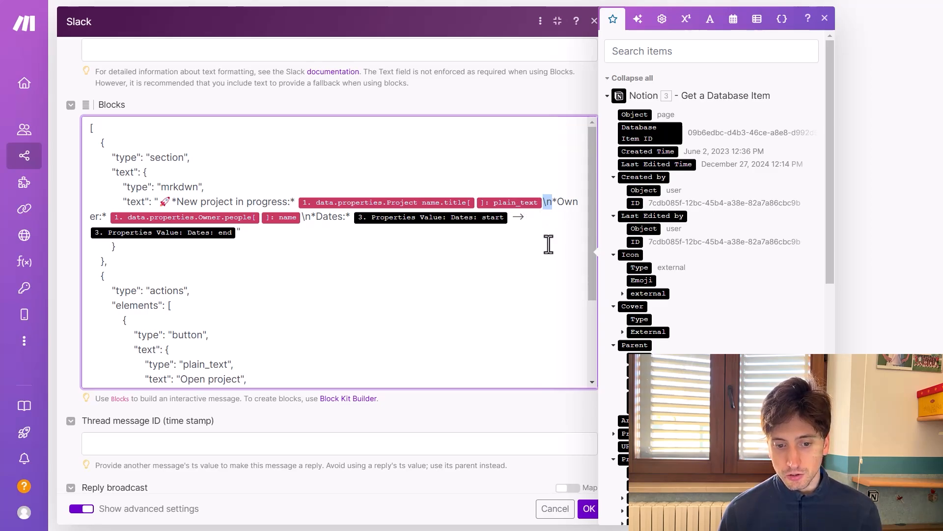
click(555, 205)
text(*)
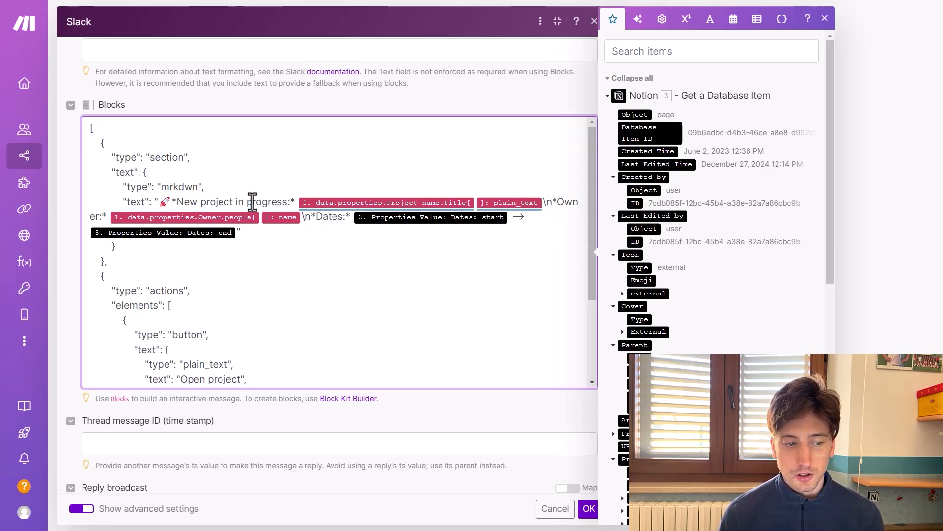
click(316, 219)
click(346, 217)
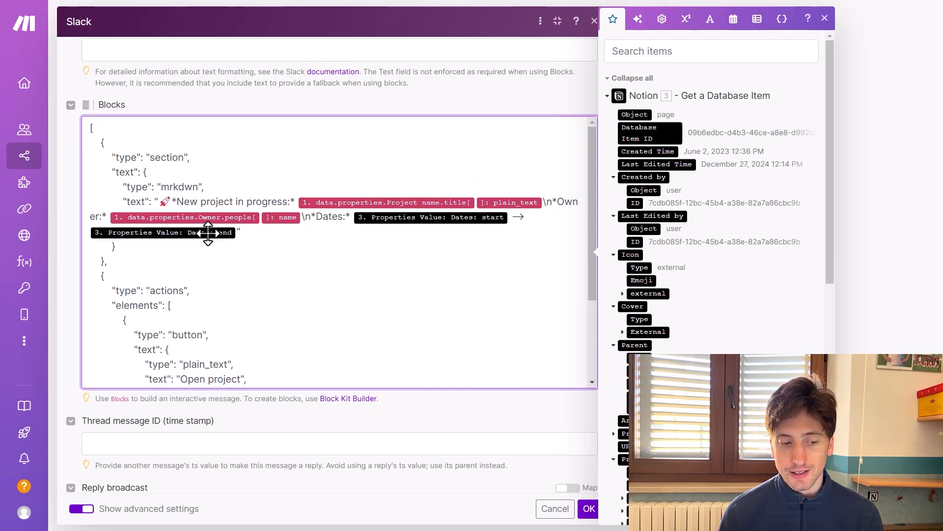
Examine the actions block in the Blocks code, including its button type, "Open project" text and mapped URL.
scroll(286, 230, down, 1)
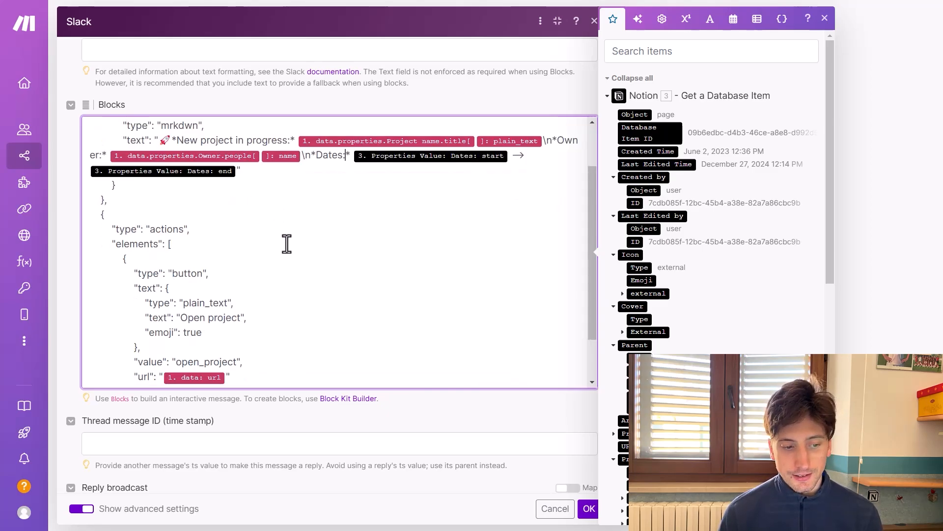
scroll(286, 247, down, 1)
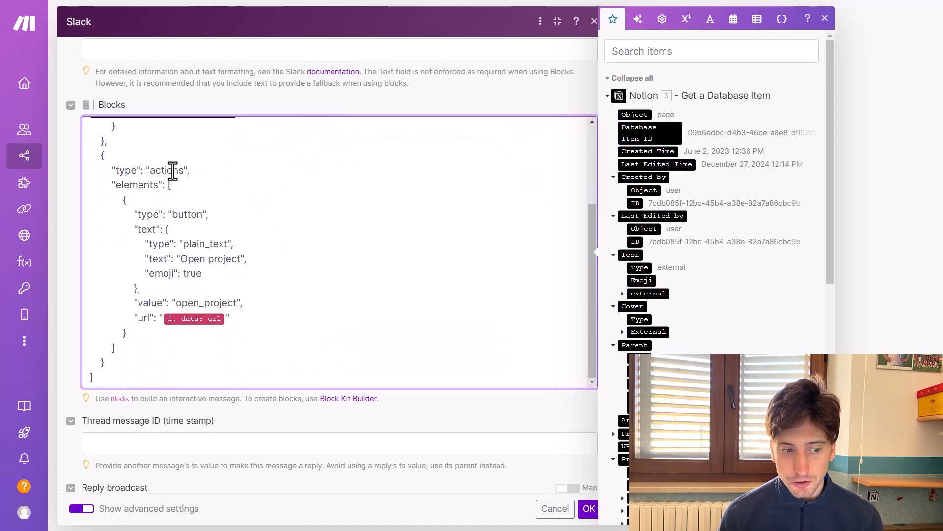
double_click(173, 170)
double_click(180, 215)
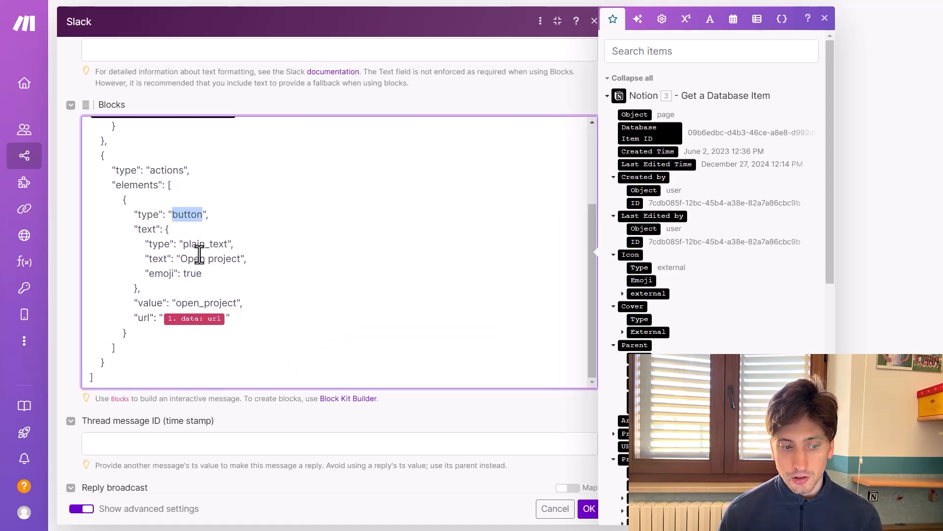
click(181, 258)
drag(181, 259, 241, 257)
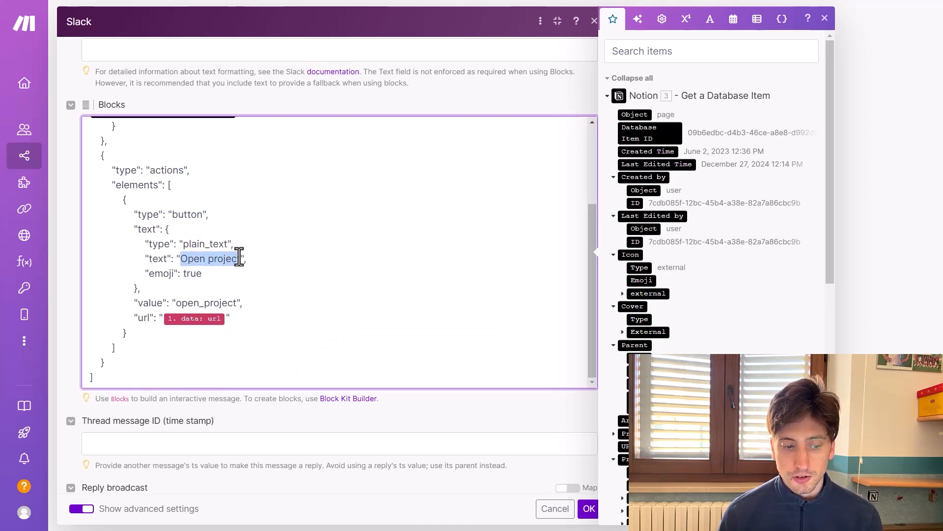
click(241, 257)
click(231, 318)
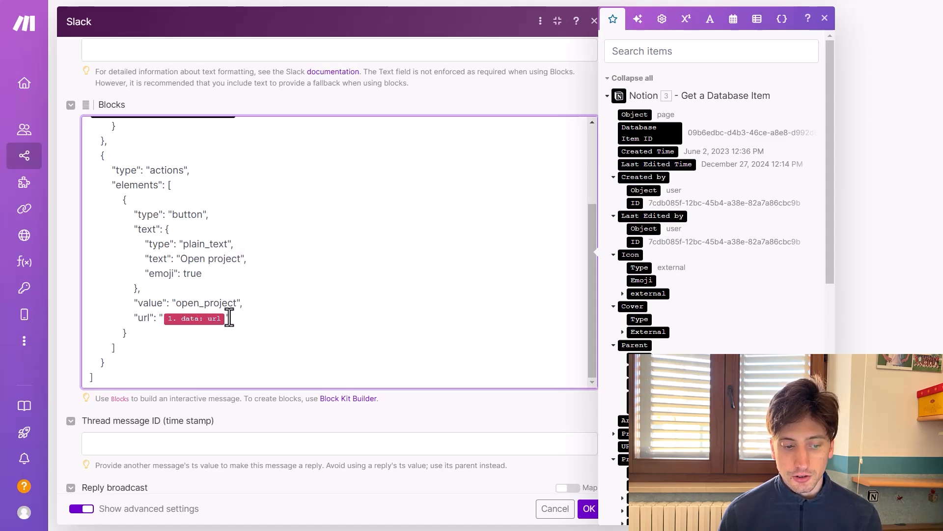
Browse the mappable variables from the custom webhook and Notion's Get a Database Item module.
click(647, 97)
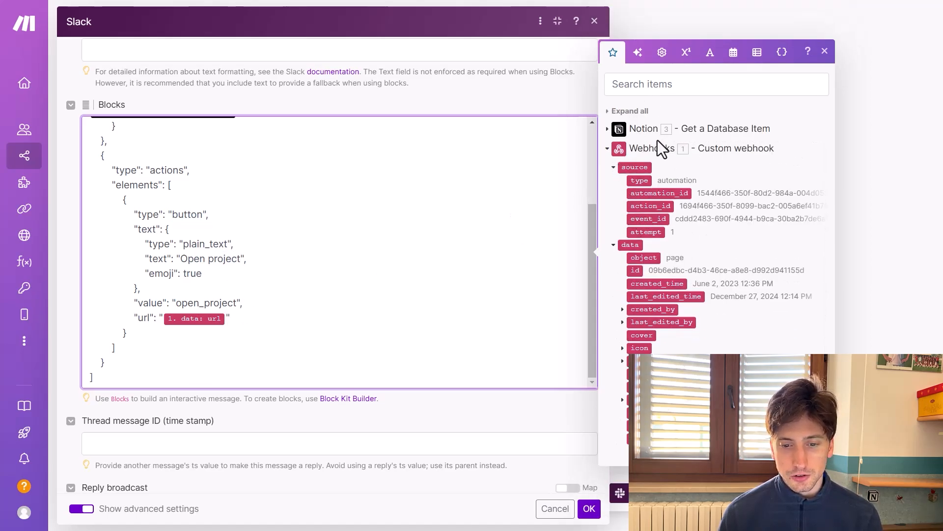
click(705, 130)
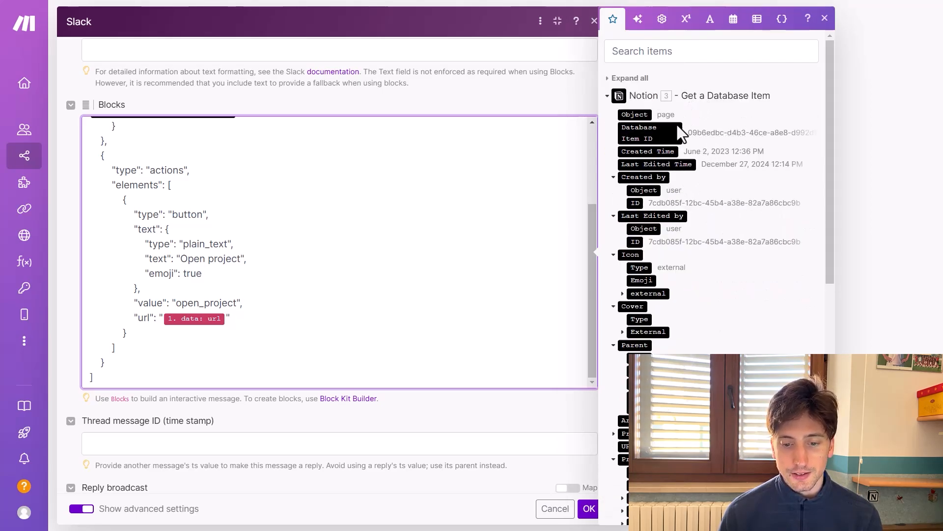
scroll(633, 267, down, 3)
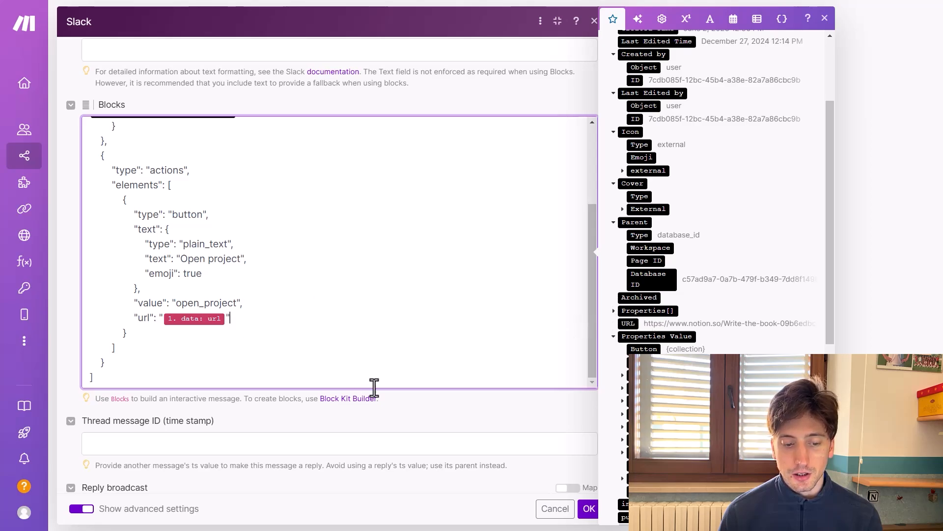
Review the Slack module's remaining advanced settings down to the icon and user name fields, and close the module.
click(456, 397)
scroll(501, 367, down, 2)
scroll(503, 362, down, 8)
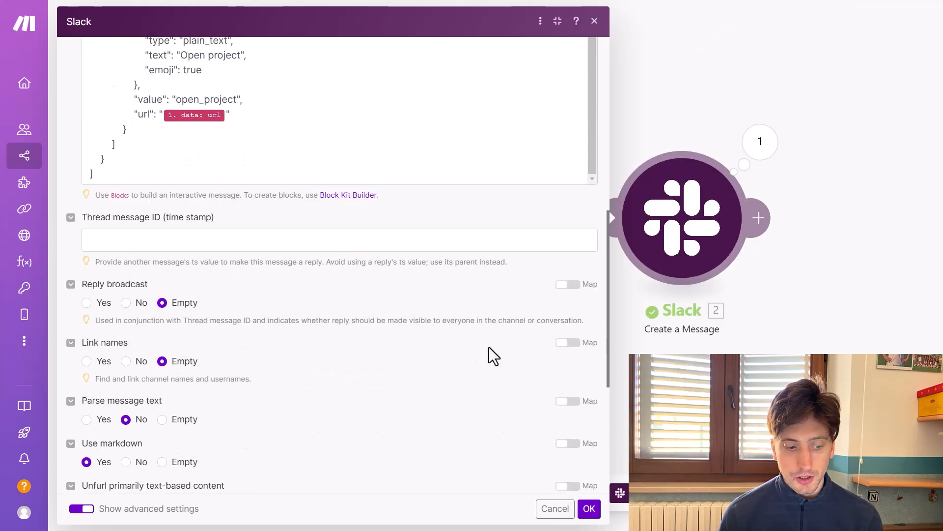
scroll(224, 370, down, 1)
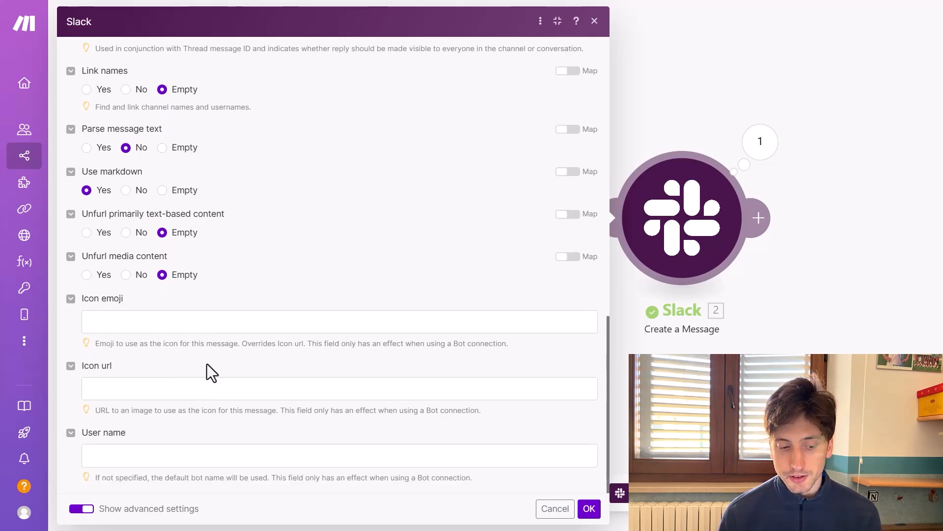
click(595, 20)
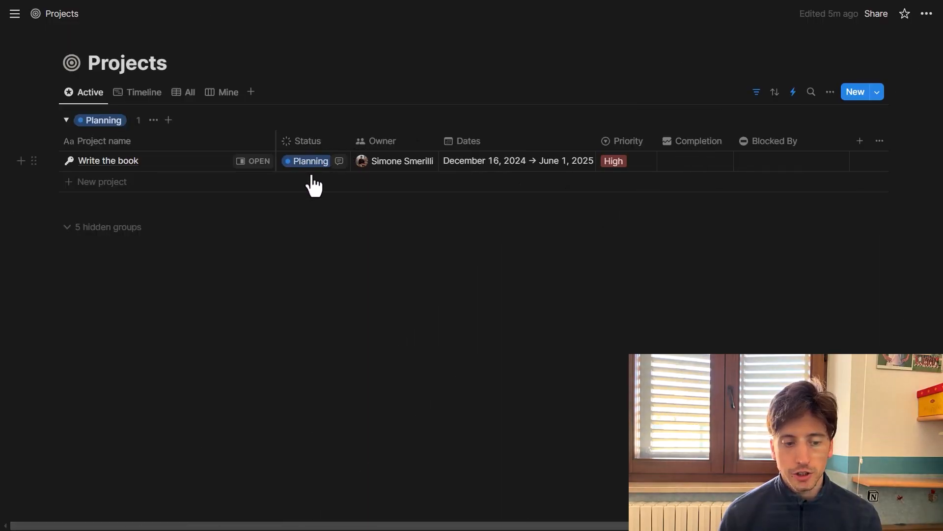
Switch to the Projects database in Notion and set the "Write the book" project's status to In Progress.
click(311, 164)
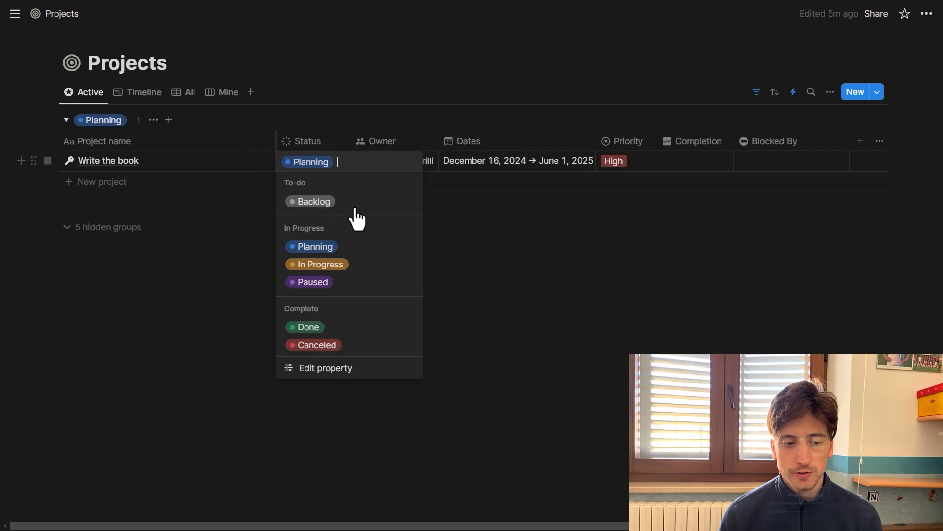
click(352, 267)
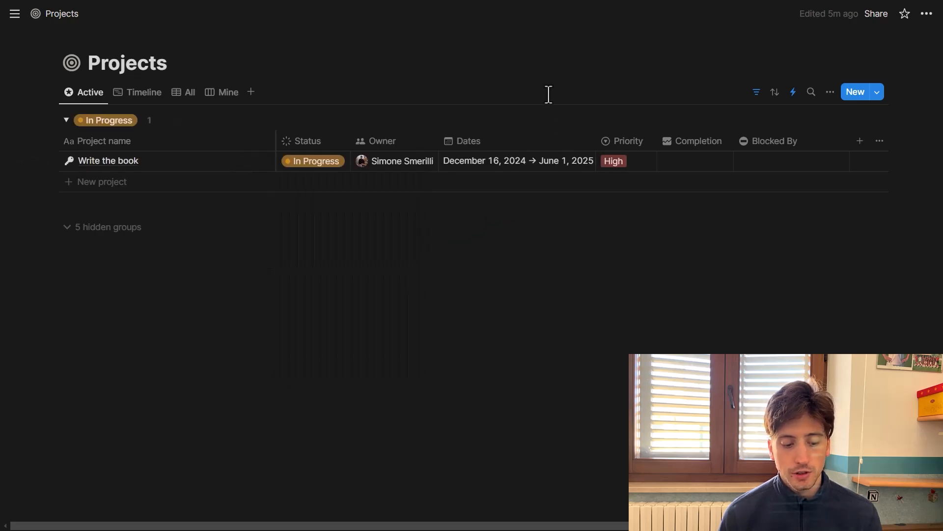
Switch to Slack, check the title, project name, owner and dates in the newest #automation message, and open its linked project.
key(alt+Tab)
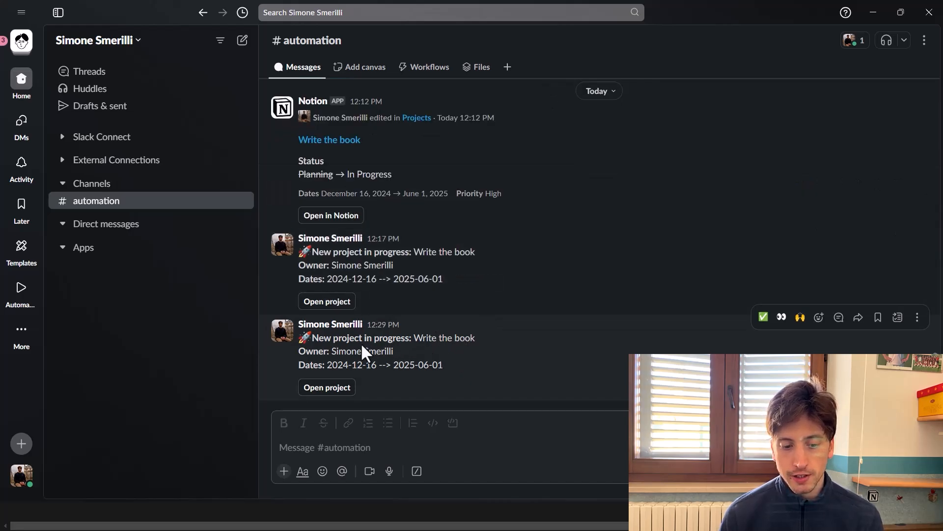
drag(322, 342, 441, 342)
click(441, 343)
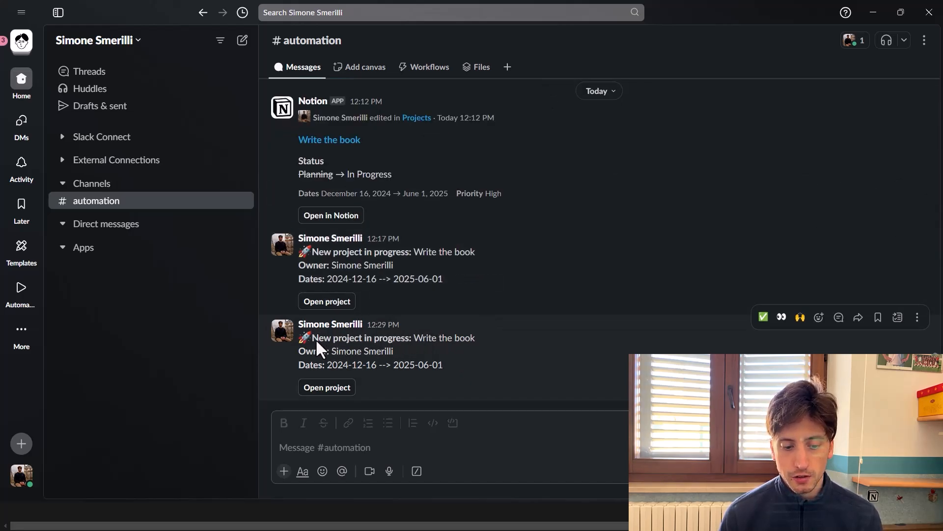
drag(414, 338, 473, 338)
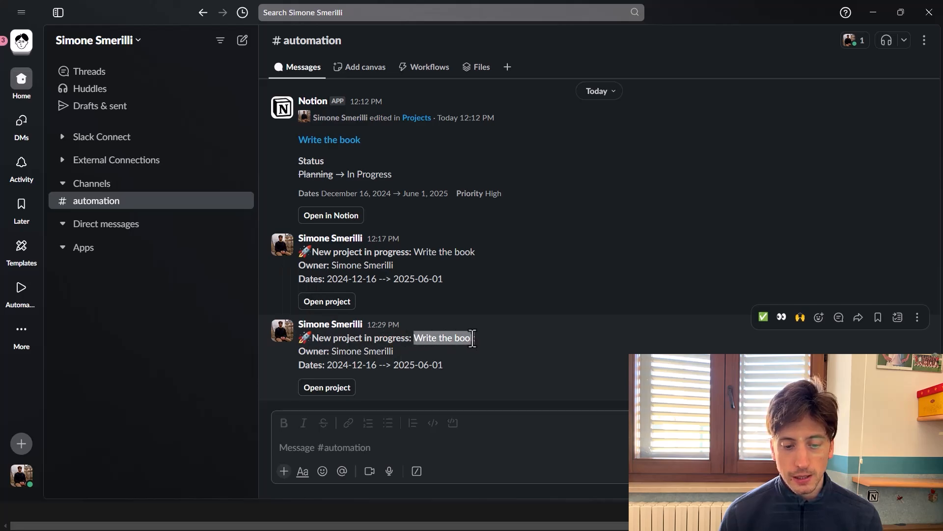
click(433, 340)
drag(331, 353, 513, 366)
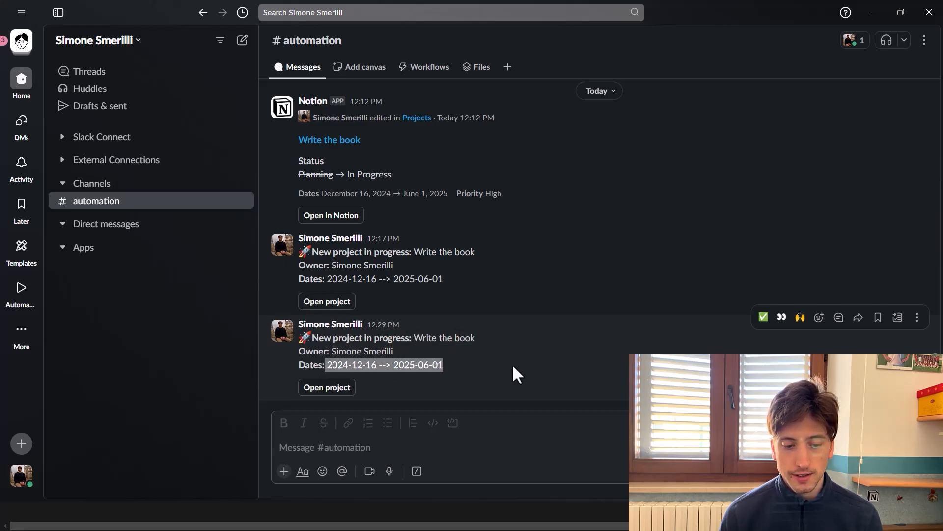
click(439, 378)
click(334, 391)
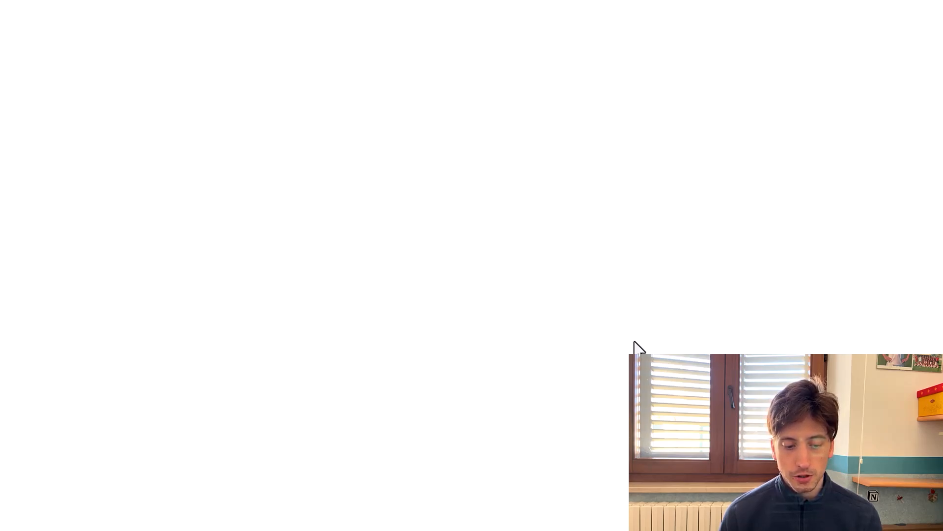